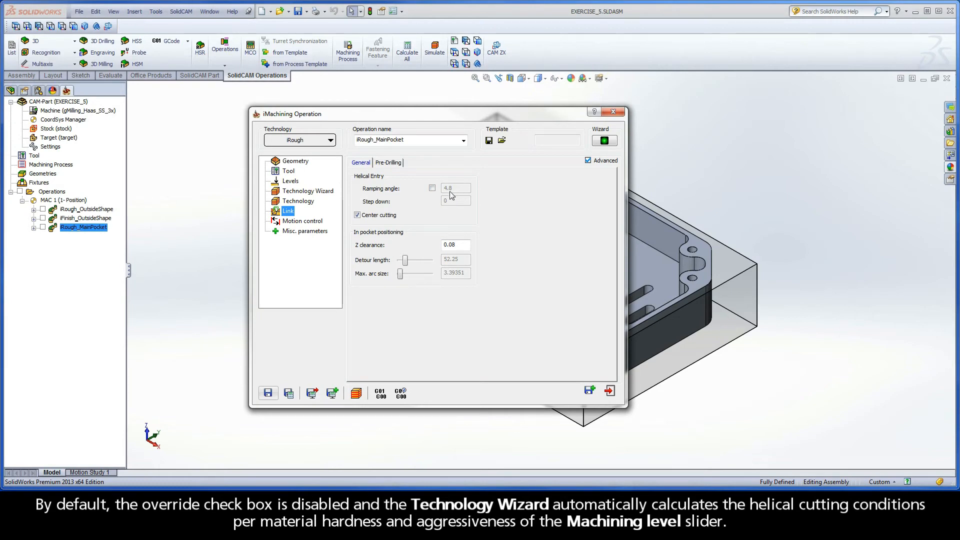
# Set the Machining level of the iRough_MainPocket operation to 1 and return to its Link settings.
pyautogui.click(306, 191)
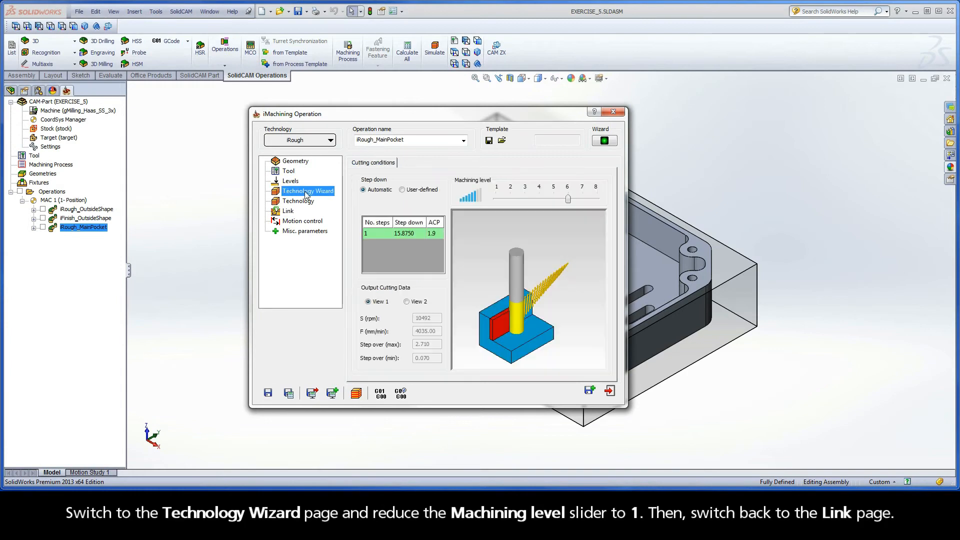
pyautogui.moveTo(568, 199); pyautogui.dragTo(497, 200)
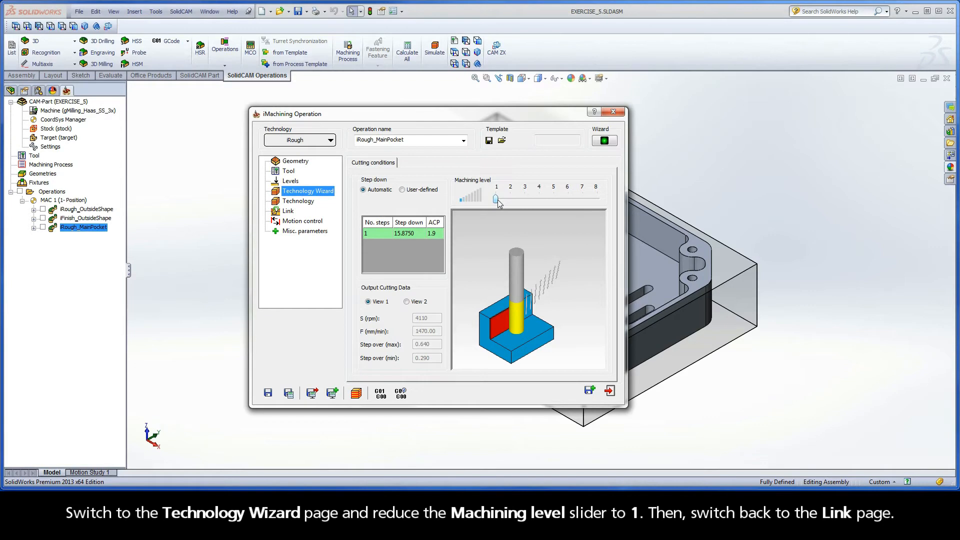
pyautogui.click(289, 211)
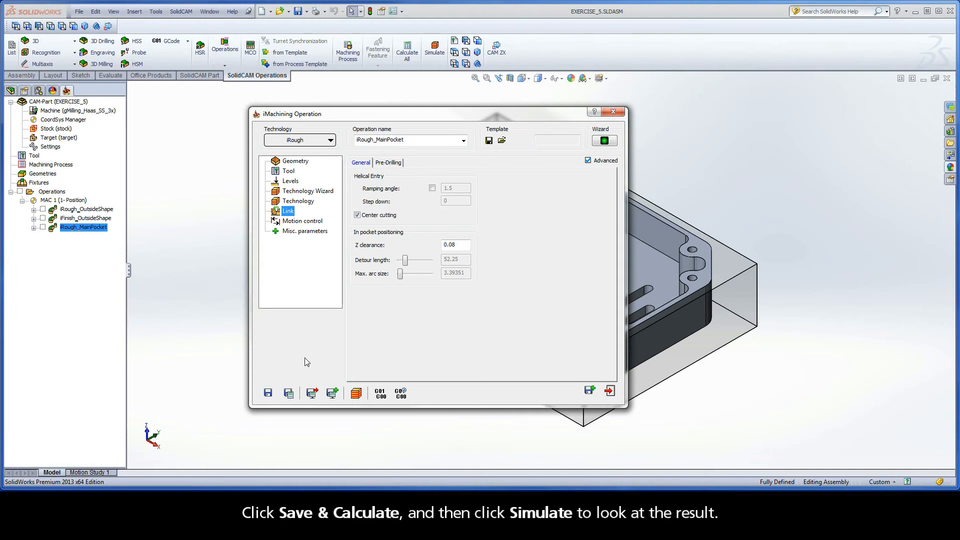
# Save and calculate the main pocket roughing, play its Host CAD simulation with the speed raised to maximum, and exit the simulation.
pyautogui.click(289, 394)
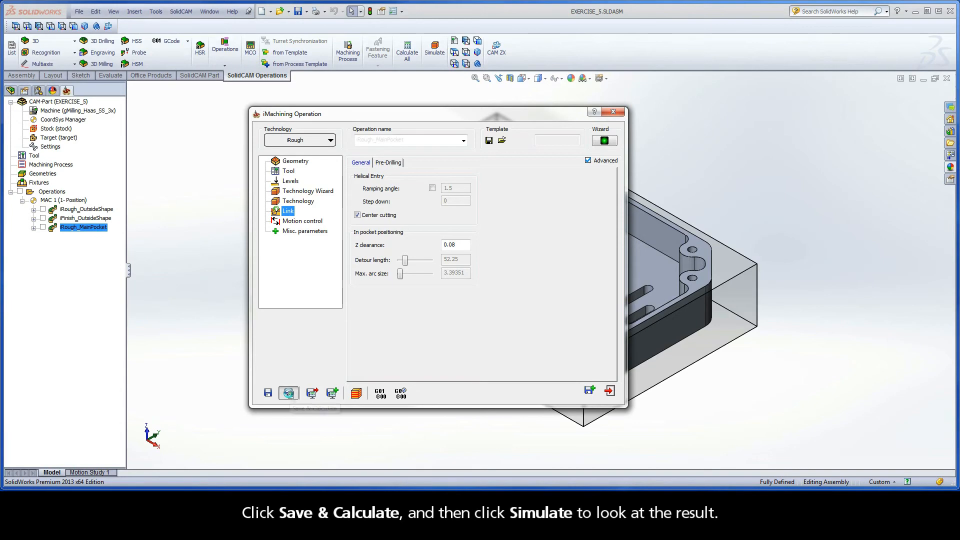
pyautogui.click(356, 394)
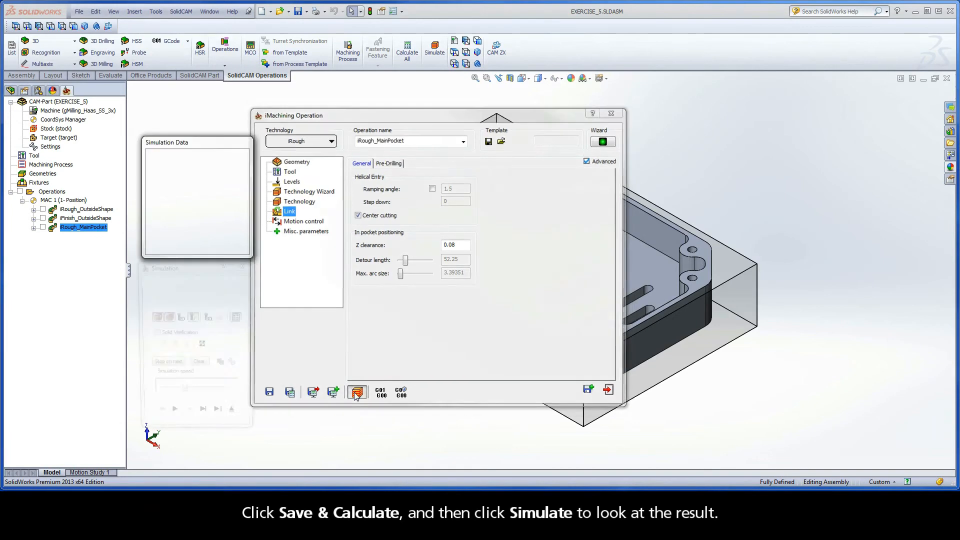
pyautogui.click(172, 418)
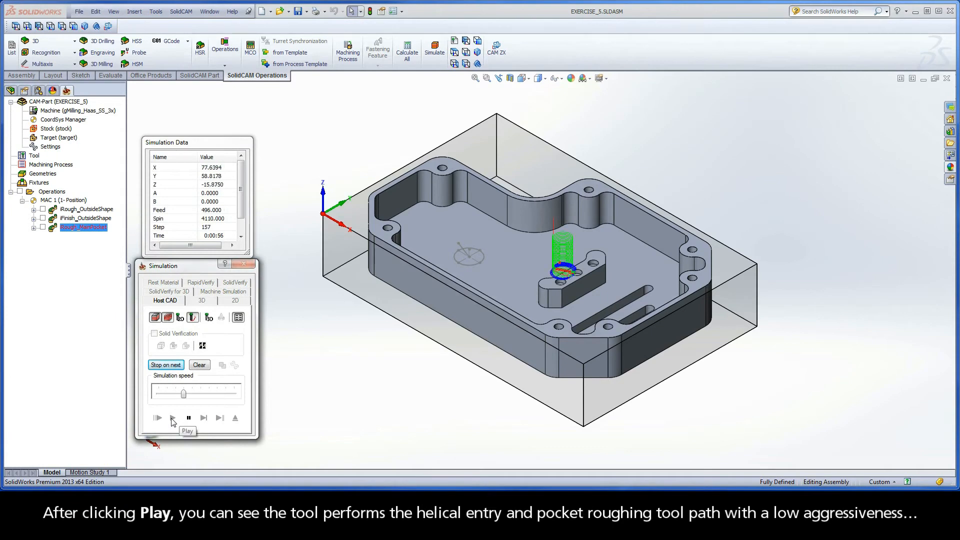
pyautogui.moveTo(183, 393); pyautogui.dragTo(235, 395)
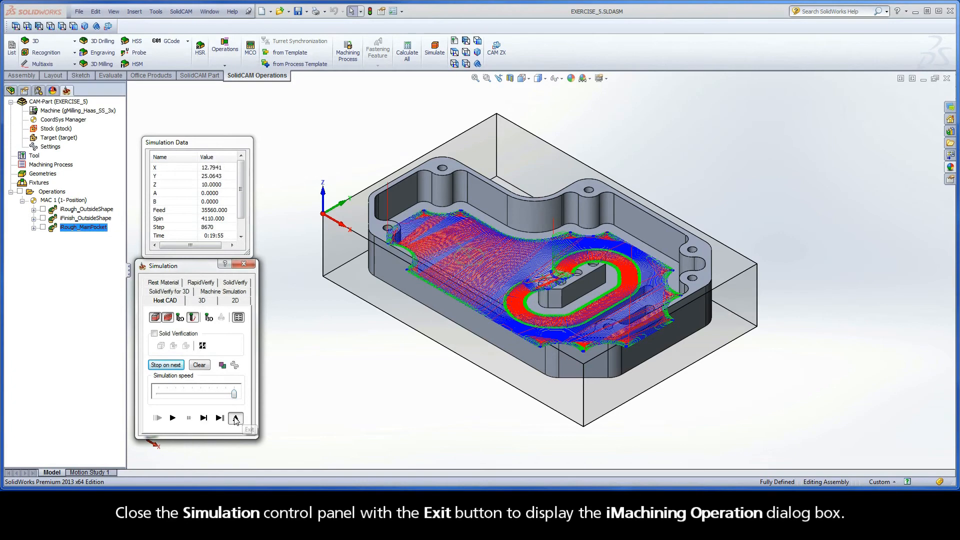
pyautogui.click(235, 417)
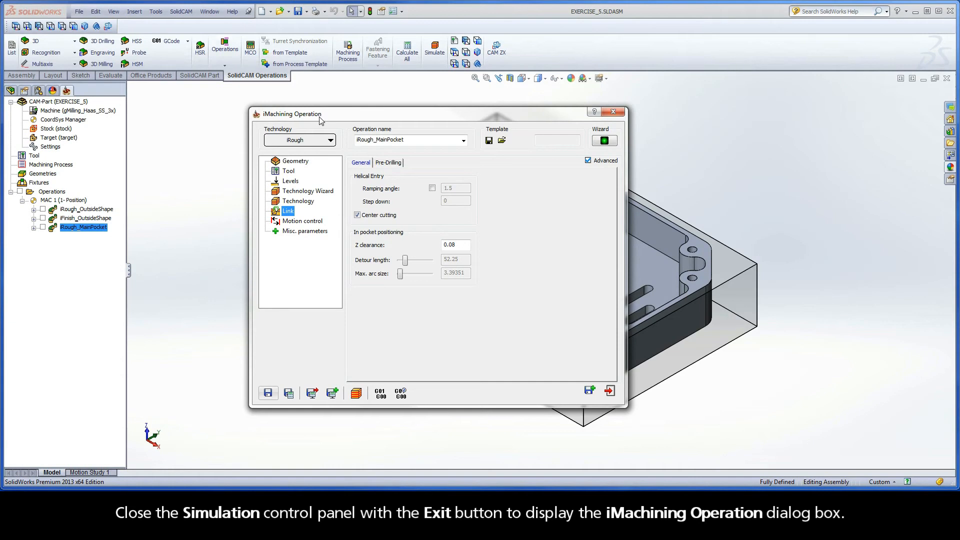
# Set the operation's Machining level to 8 and return to the Link settings.
pyautogui.click(304, 192)
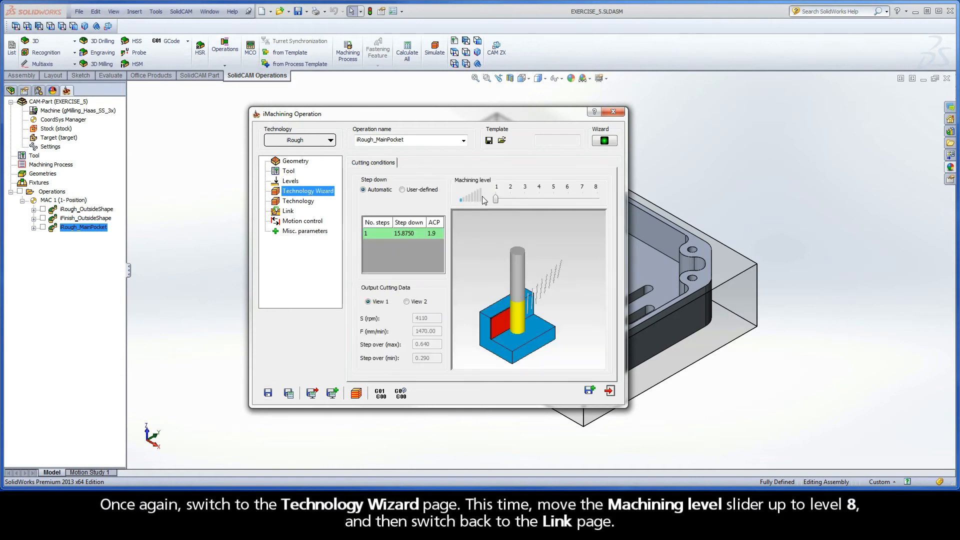
pyautogui.moveTo(495, 200); pyautogui.dragTo(595, 199)
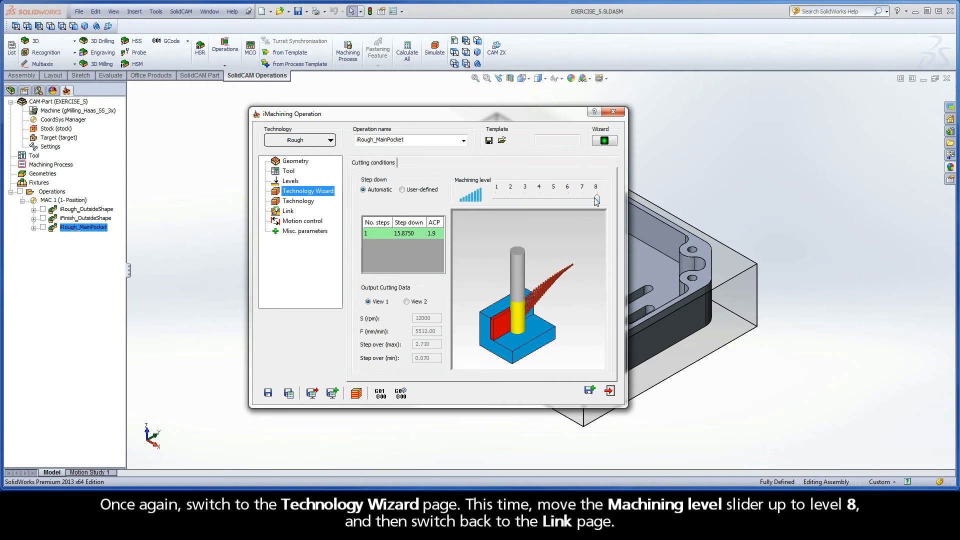
pyautogui.click(289, 212)
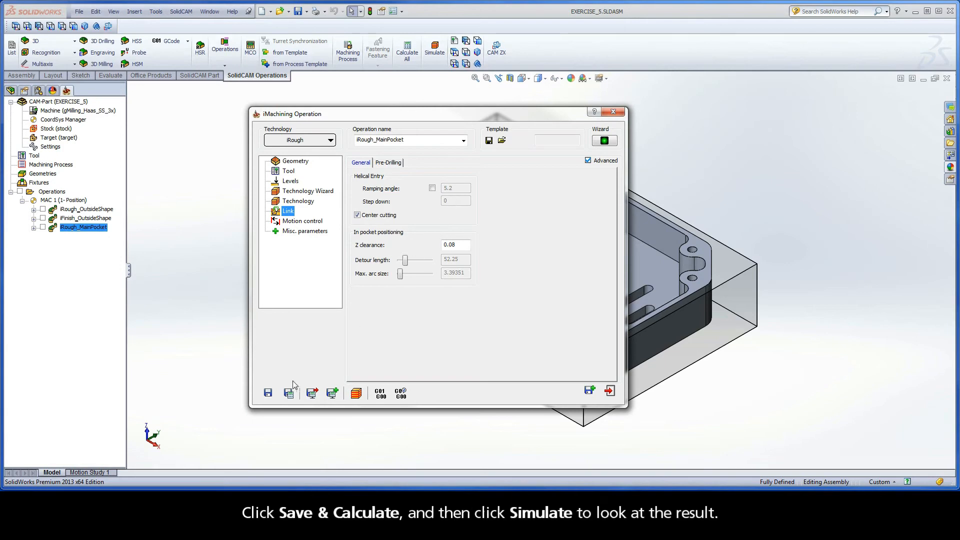
# Save and calculate the level 8 roughing, simulate its helical entry at reduced speed and the rest at maximum, and exit the simulation.
pyautogui.click(289, 393)
pyautogui.click(356, 394)
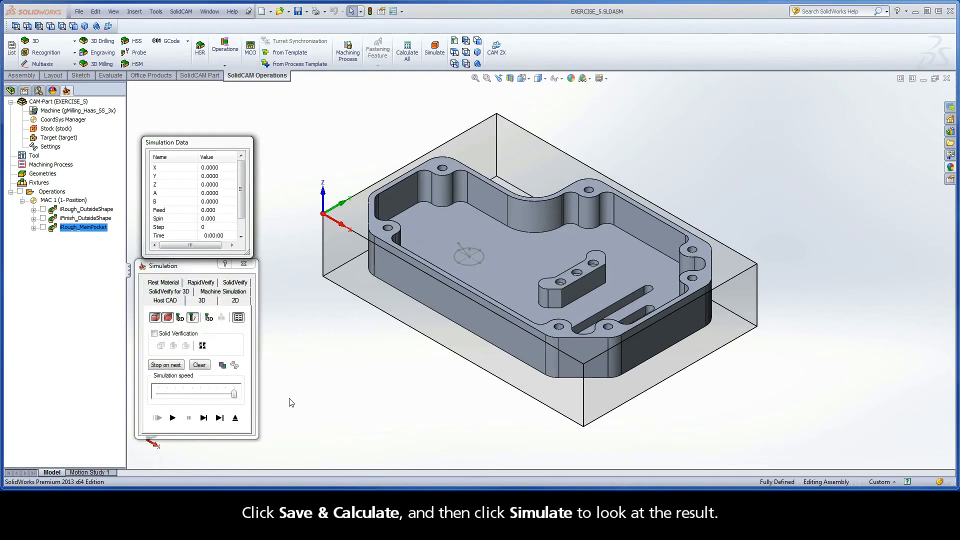
pyautogui.moveTo(234, 394); pyautogui.dragTo(183, 395)
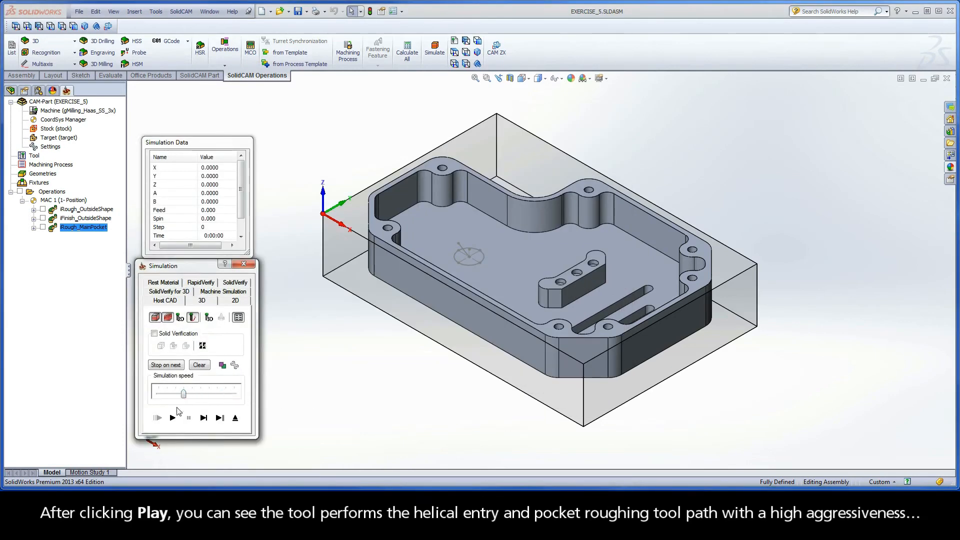
pyautogui.click(172, 418)
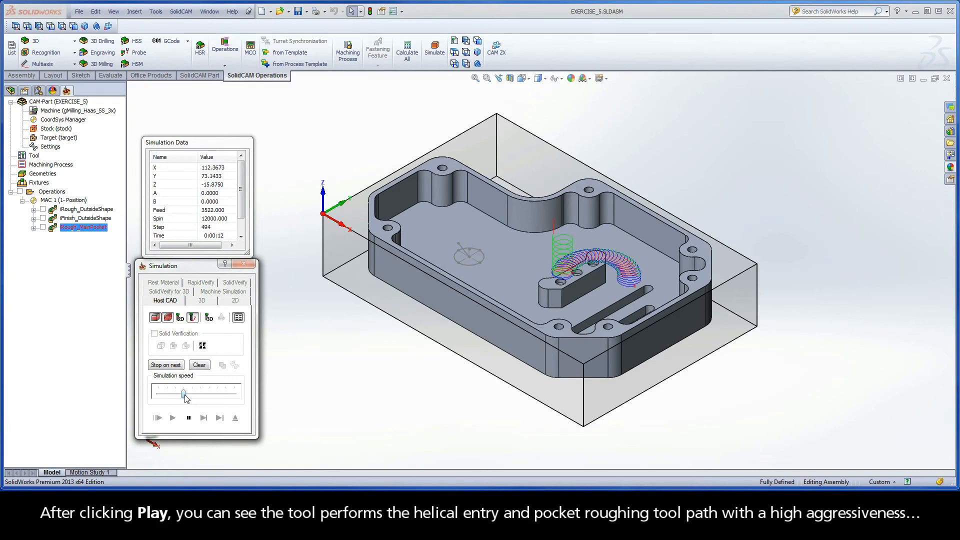
pyautogui.moveTo(184, 395); pyautogui.dragTo(234, 396)
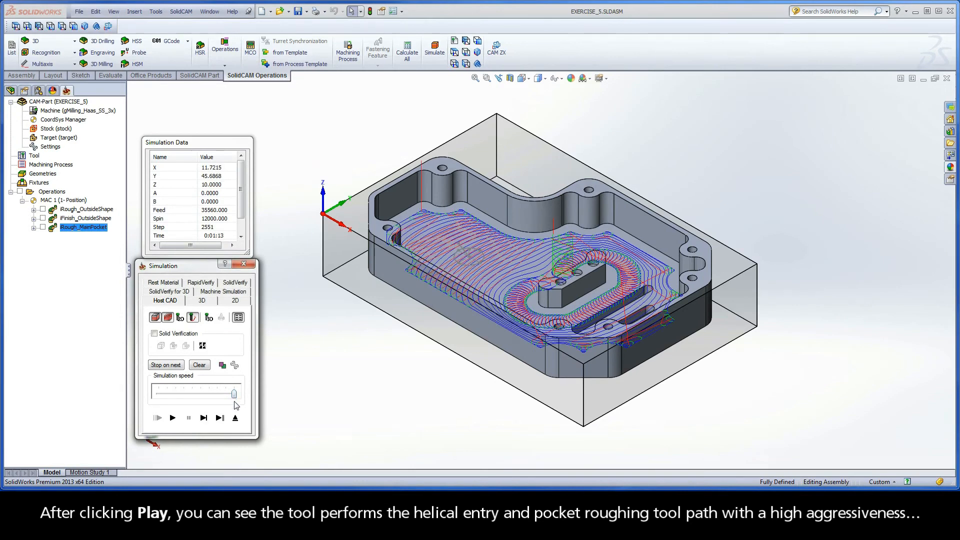
pyautogui.click(234, 418)
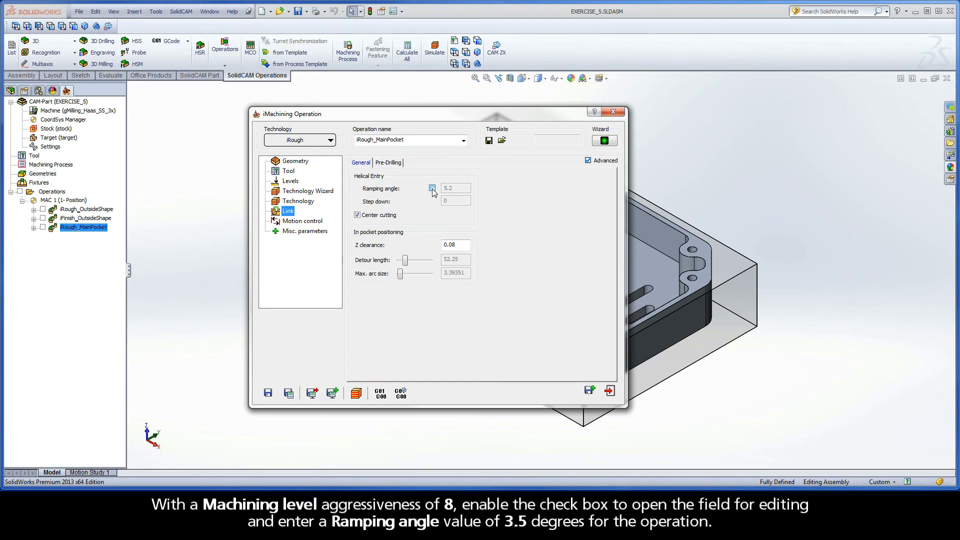
# Override the helical entry's calculated ramping angle with a value of 3.5 degrees.
pyautogui.click(432, 188)
pyautogui.moveTo(458, 190); pyautogui.dragTo(440, 190)
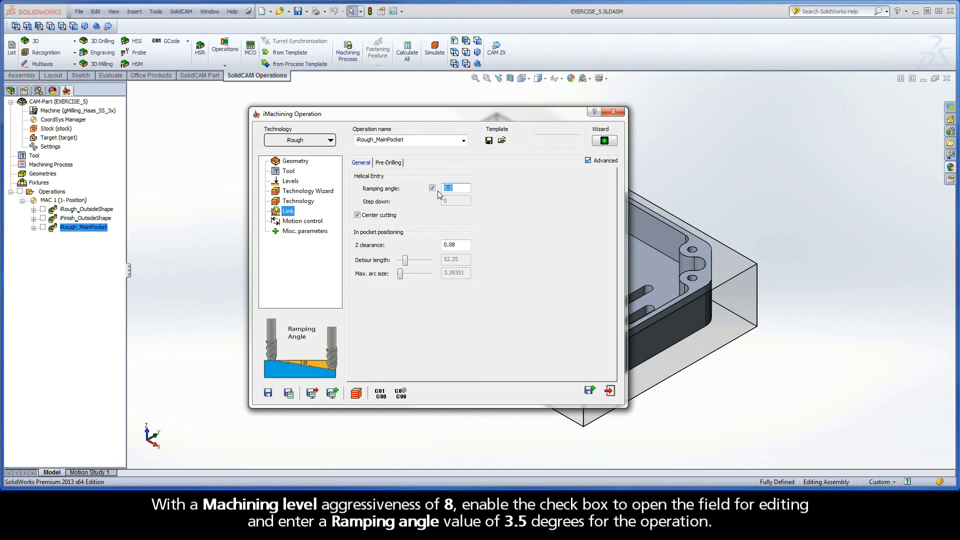
pyautogui.write('3.5')
# Recalculate the operation with the overridden ramping angle, simulate the entry slowly and the remaining tool path at maximum speed, and exit the simulation.
pyautogui.click(289, 394)
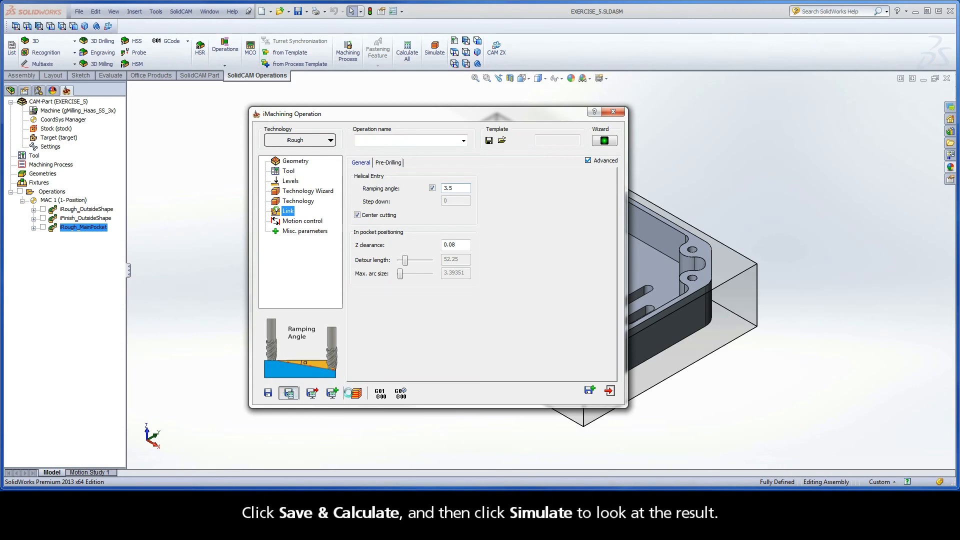
pyautogui.click(356, 394)
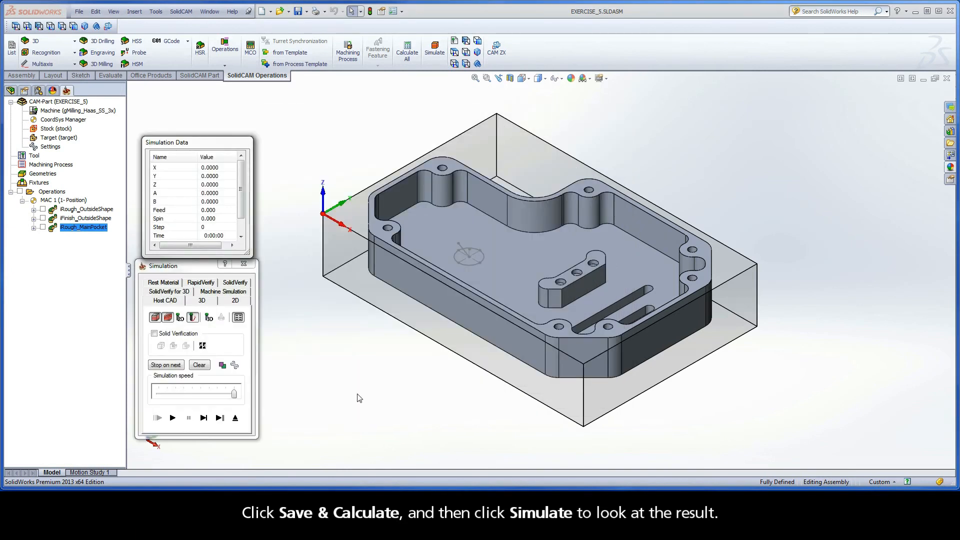
pyautogui.moveTo(235, 394); pyautogui.dragTo(184, 394)
pyautogui.click(173, 418)
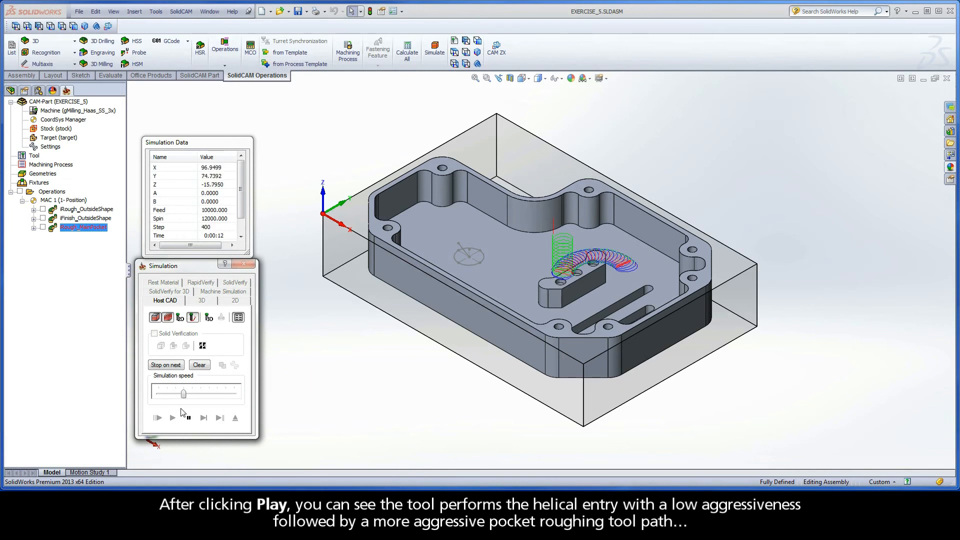
pyautogui.moveTo(184, 394); pyautogui.dragTo(234, 394)
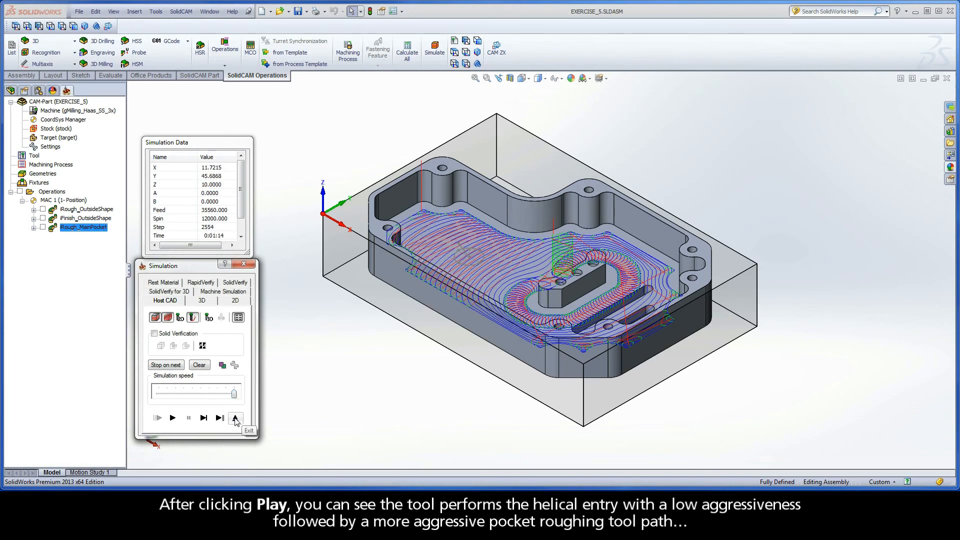
pyautogui.click(235, 418)
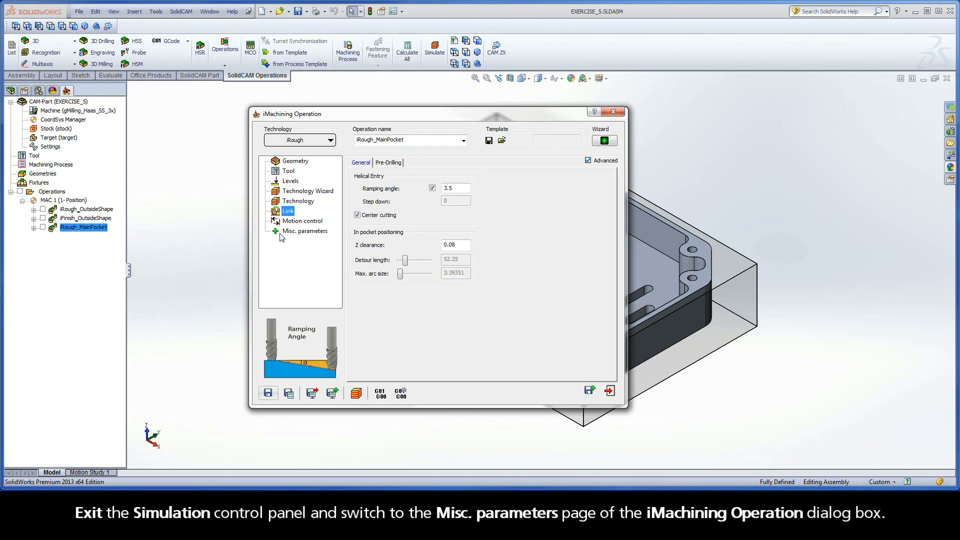
# Enable Classic helical cutting conditions in the main pocket operation's miscellaneous parameters and in the iMachining options of the Part Settings.
pyautogui.click(325, 235)
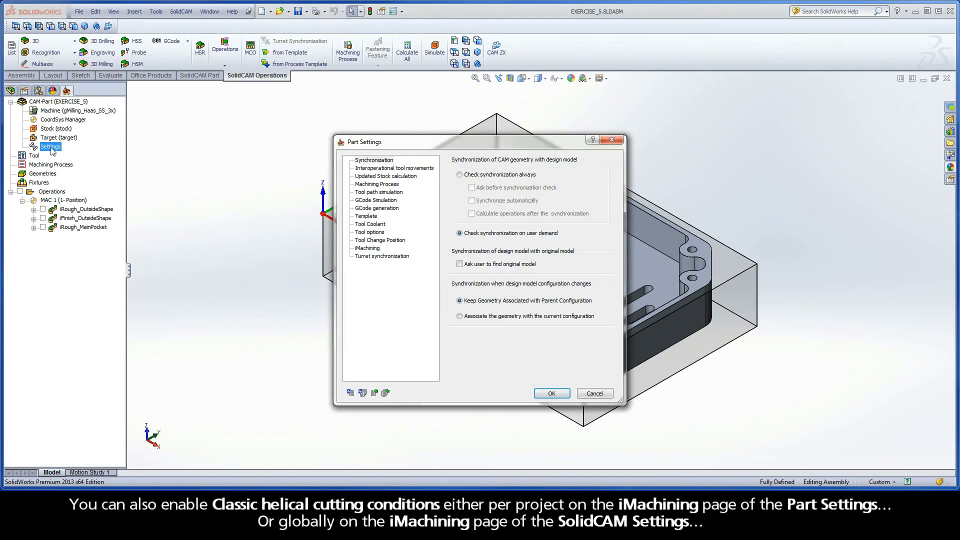
pyautogui.click(369, 249)
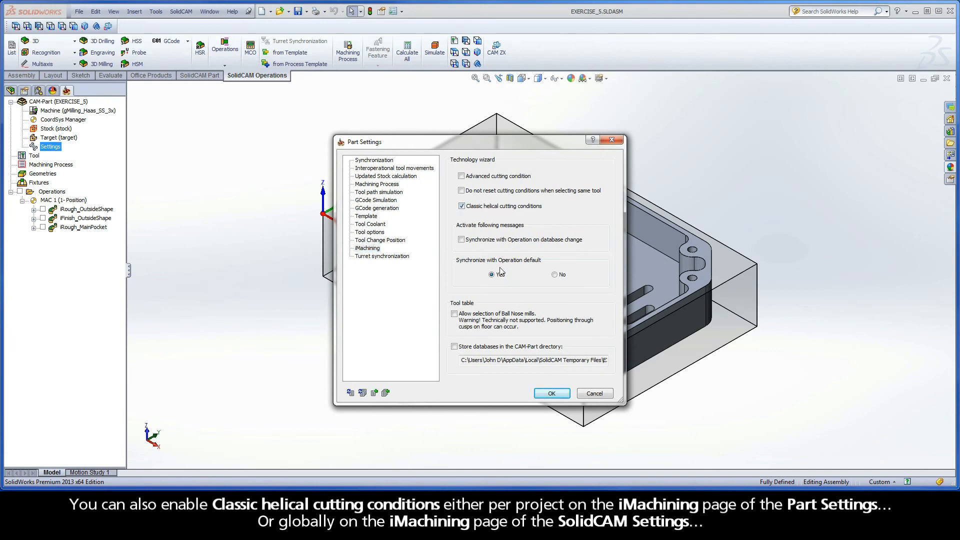
pyautogui.click(552, 394)
# Enable Classic helical cutting conditions globally in the iMachining options of the SolidCAM Settings.
pyautogui.click(181, 11)
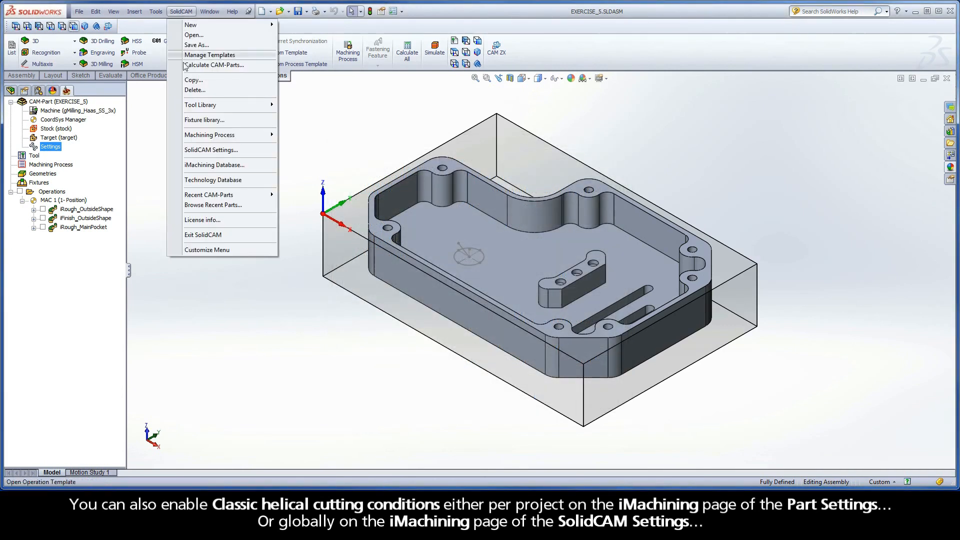
pyautogui.click(190, 150)
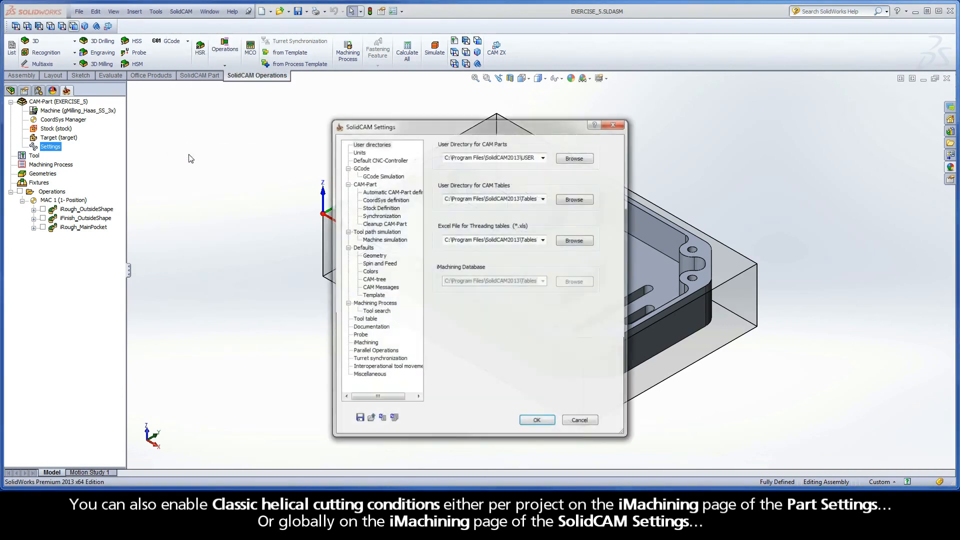
pyautogui.click(364, 344)
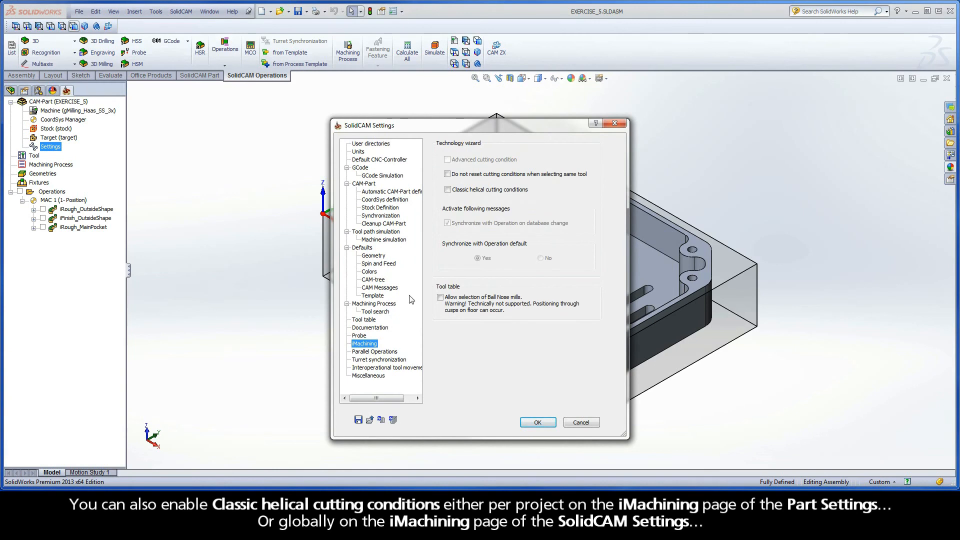
pyautogui.click(447, 189)
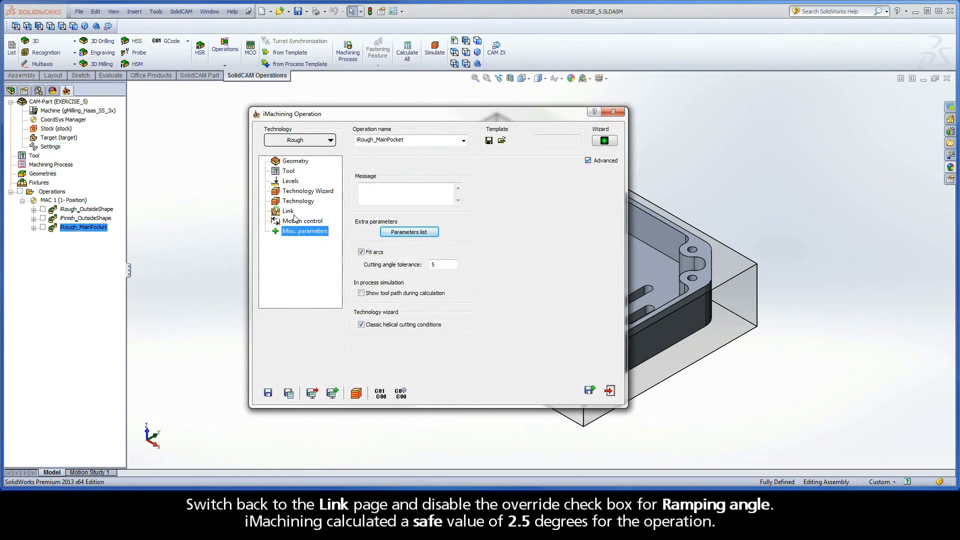
# Disable the ramping angle override for iRough_MainPocket and set its Machining level to 6, returning to the Link settings.
pyautogui.click(289, 212)
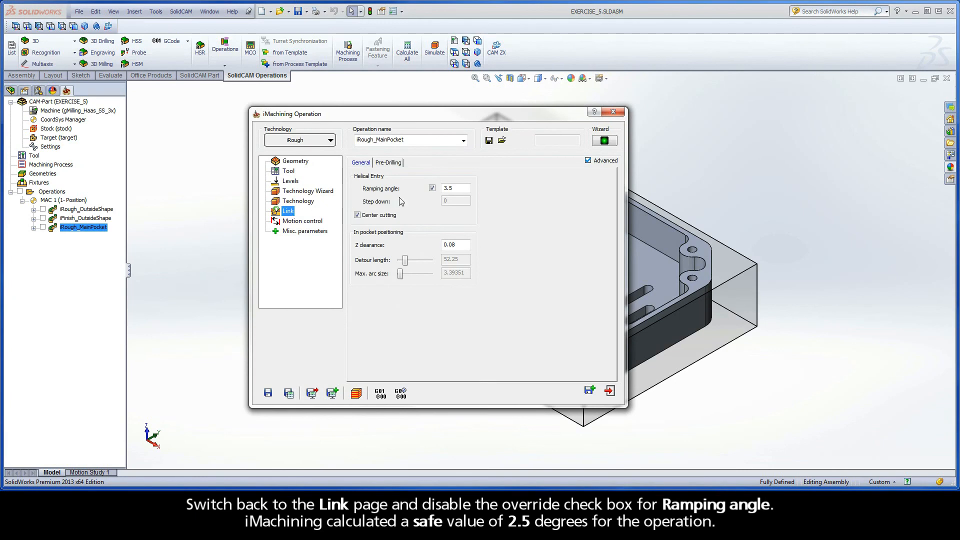
pyautogui.click(432, 188)
pyautogui.click(314, 195)
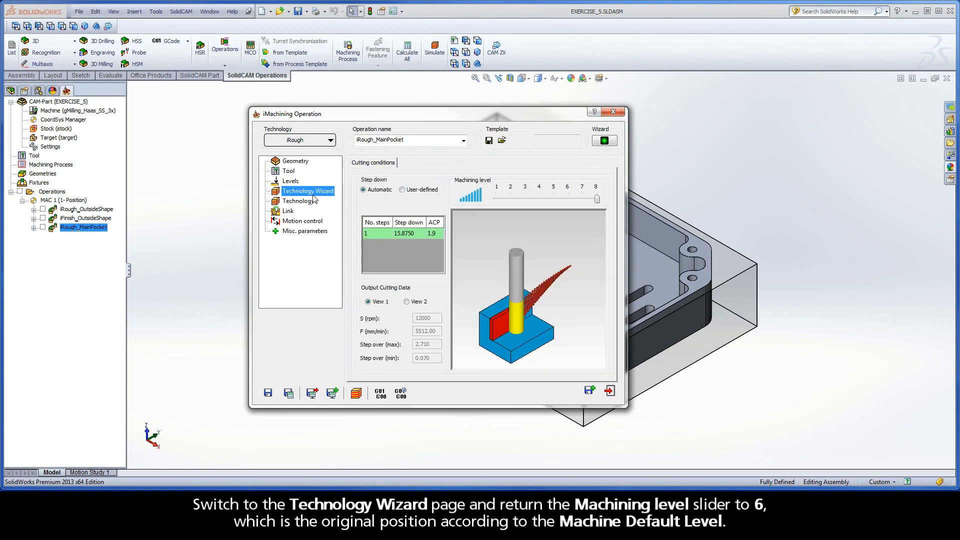
pyautogui.moveTo(596, 200); pyautogui.dragTo(569, 200)
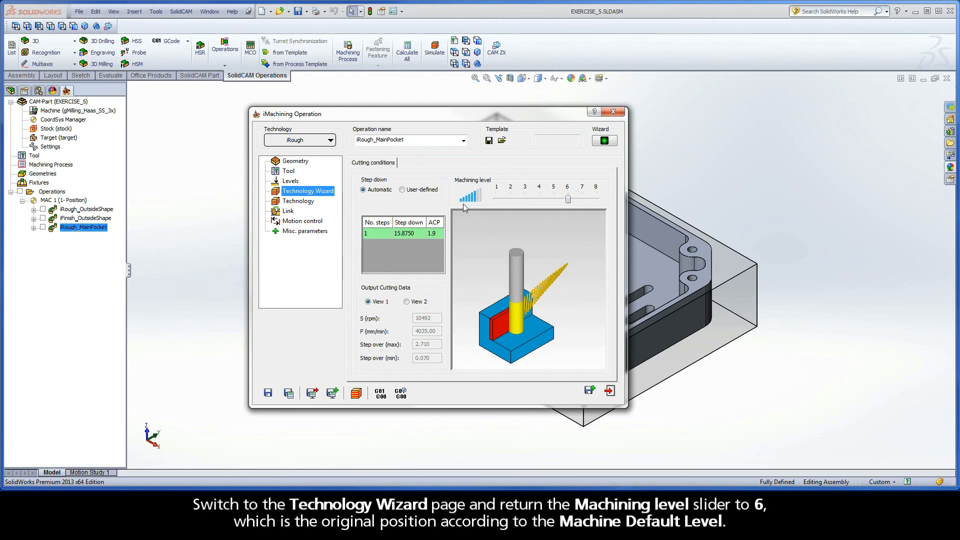
pyautogui.click(288, 214)
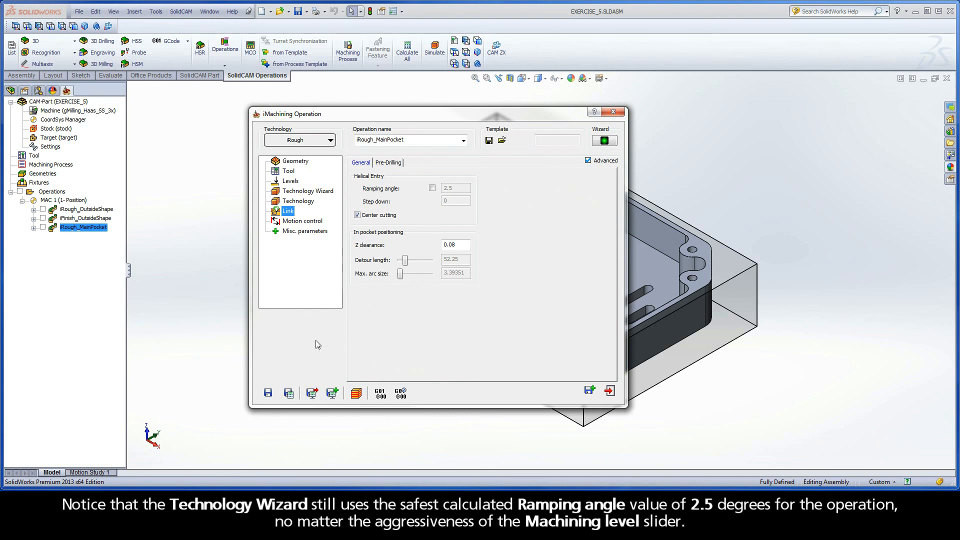
# Save and calculate the main pocket roughing at level 6, simulate it slowly at first and at maximum speed to the end, and exit.
pyautogui.click(290, 395)
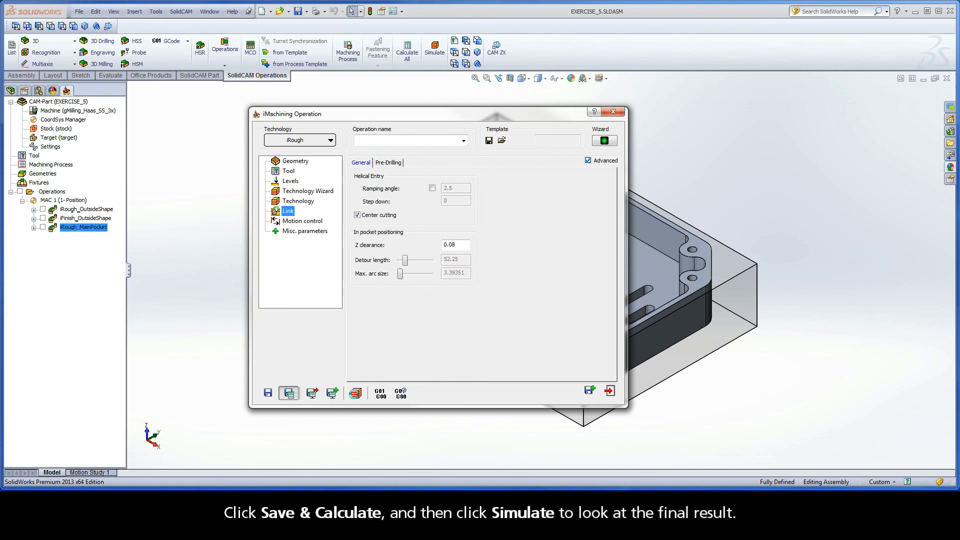
pyautogui.click(356, 394)
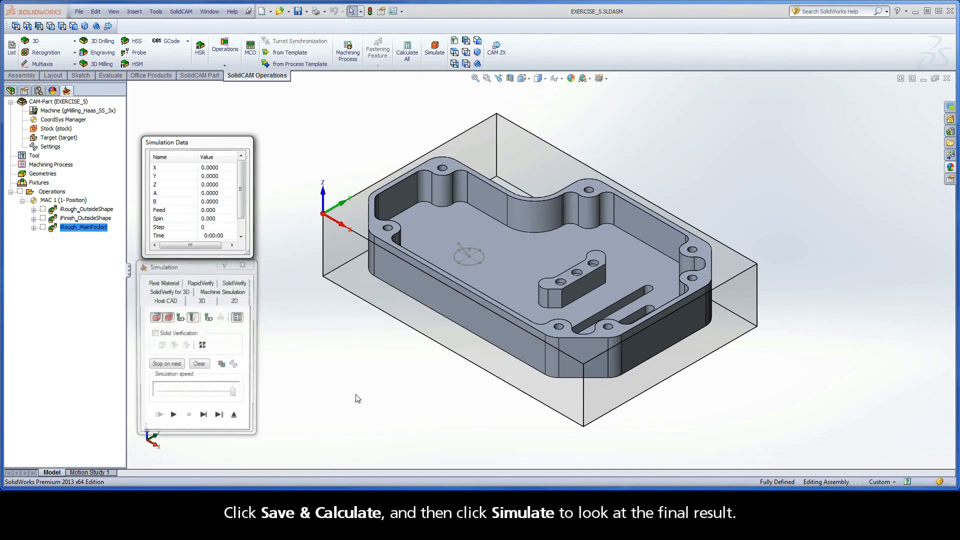
pyautogui.moveTo(234, 394); pyautogui.dragTo(184, 395)
pyautogui.click(173, 418)
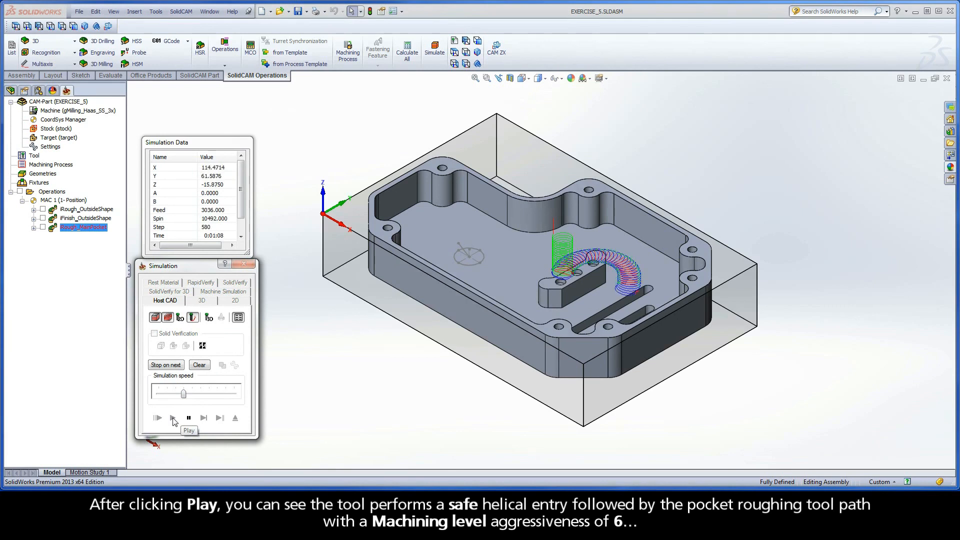
pyautogui.moveTo(184, 395); pyautogui.dragTo(234, 396)
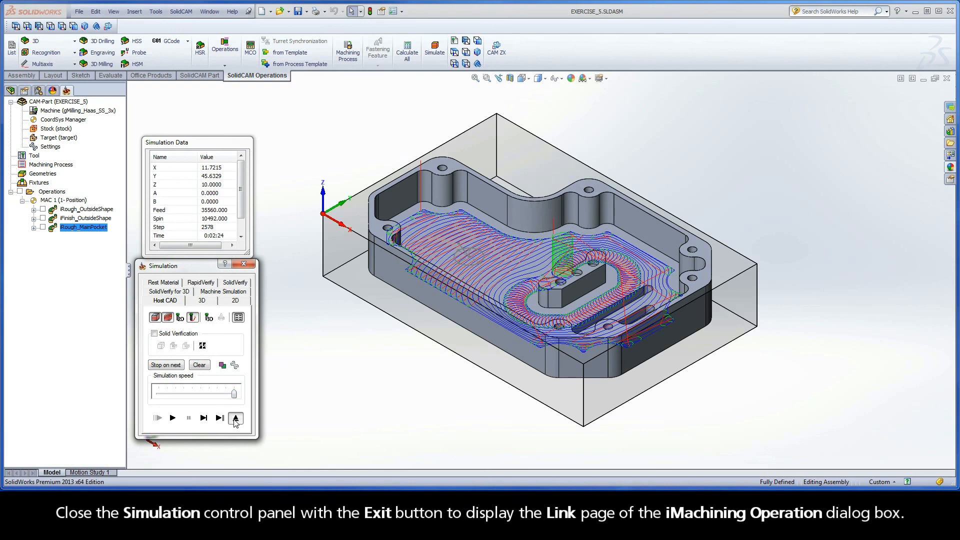
pyautogui.click(235, 418)
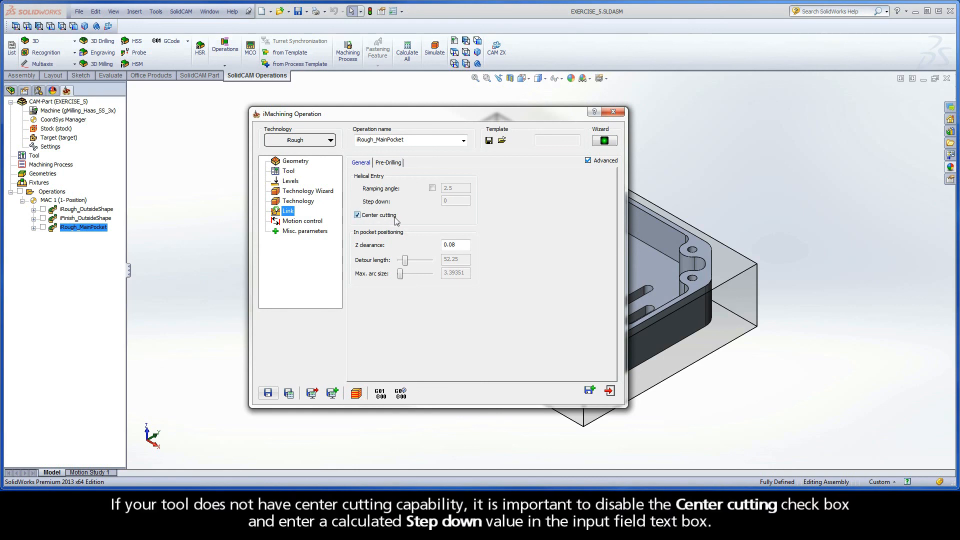
# Turn off Center cutting to make the helical entry's step down editable, and turn Center cutting back on.
pyautogui.click(357, 215)
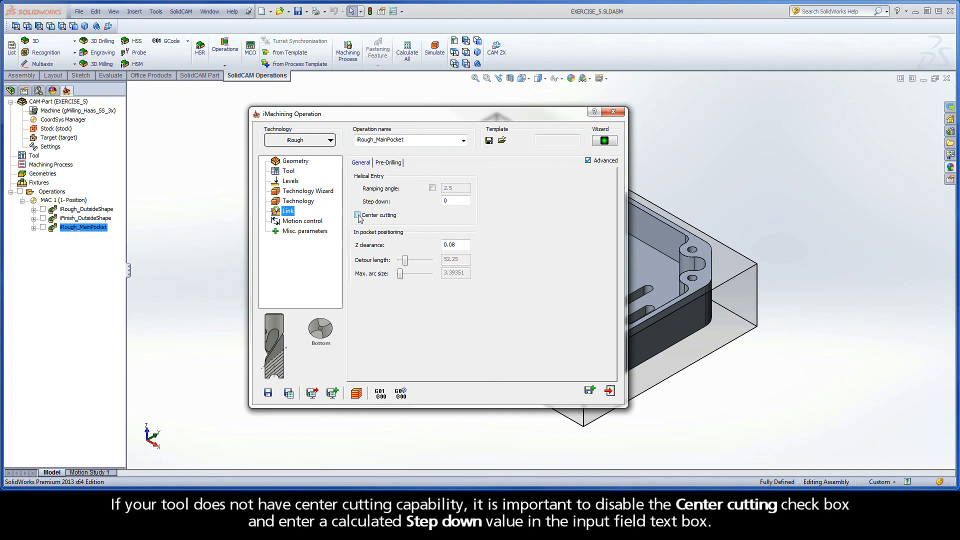
pyautogui.moveTo(448, 200); pyautogui.dragTo(431, 201)
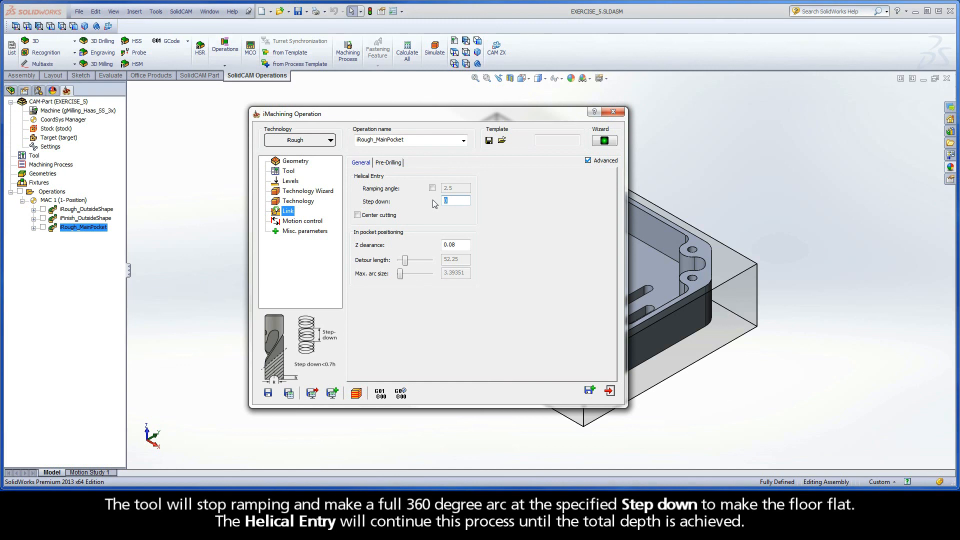
pyautogui.click(357, 215)
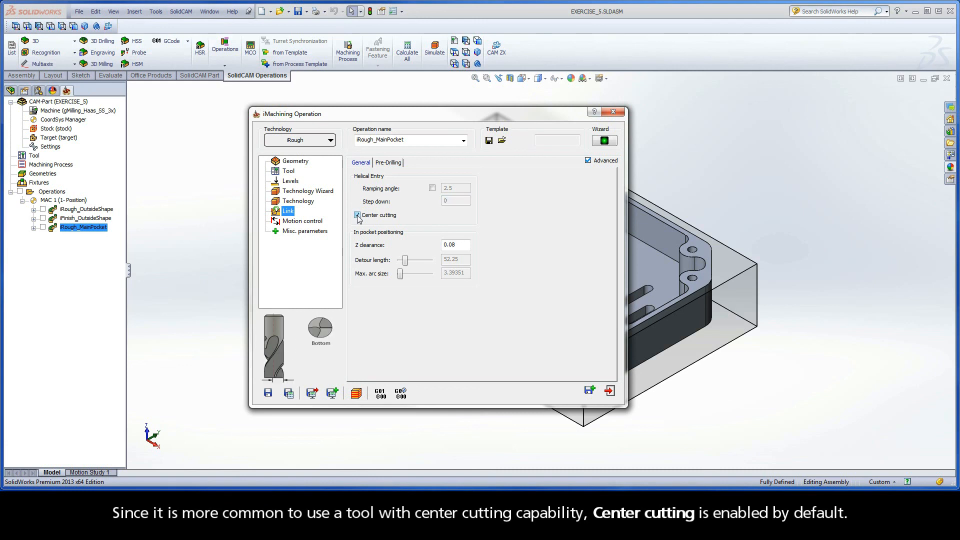